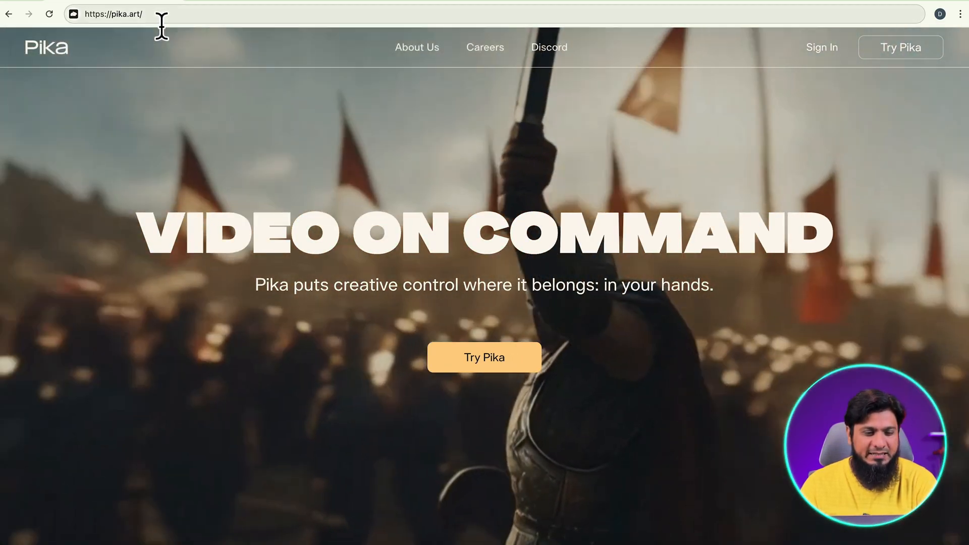
Step: Start trying Pika from the pika.art home page and enter its video generation workspace
click(134, 15)
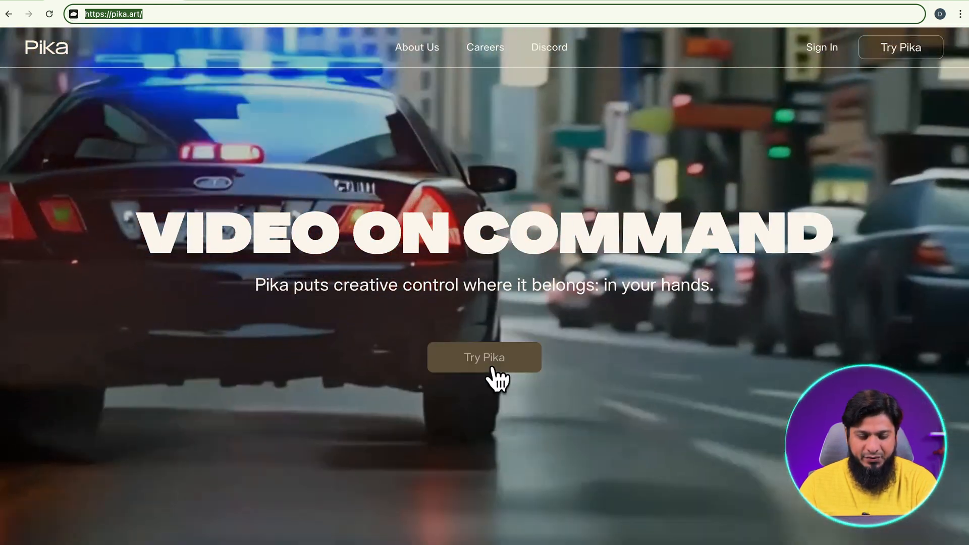
click(493, 370)
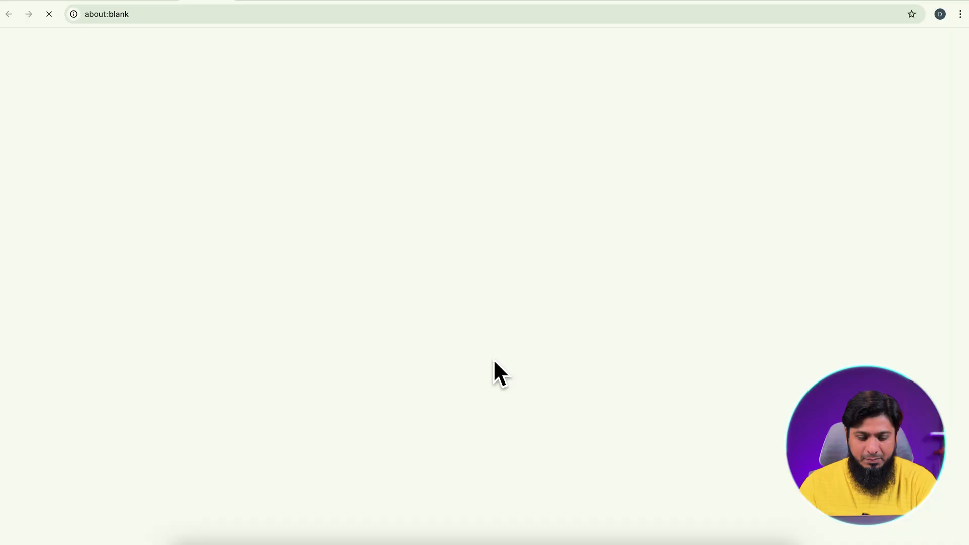
click(704, 242)
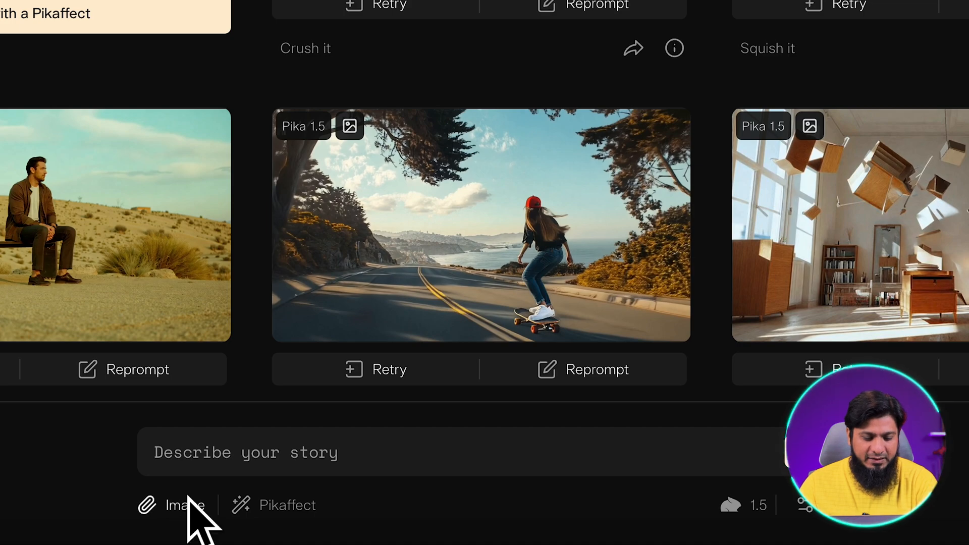
Step: Attach the 2000×1125 JPEG of the man in the yellow shirt from the Desktop as the input image
click(184, 505)
click(208, 310)
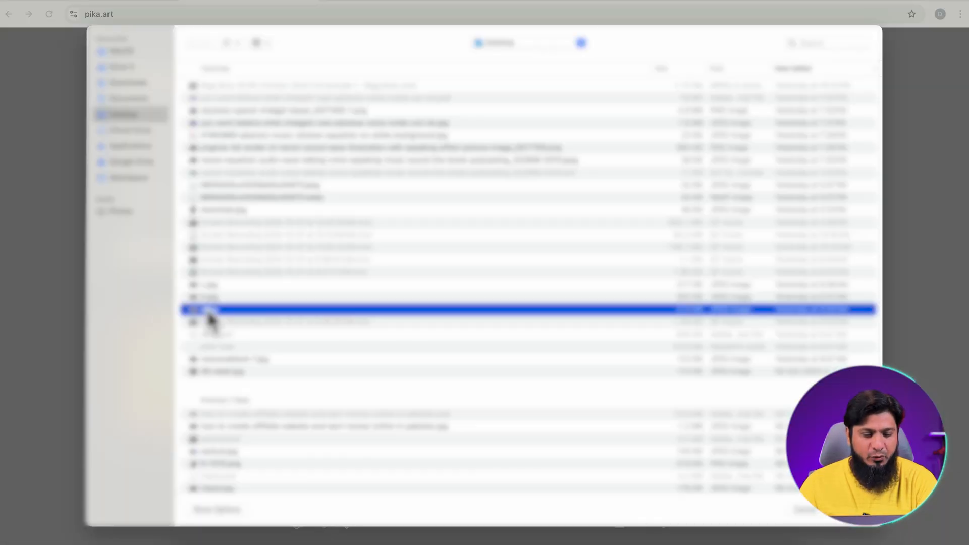
click(797, 524)
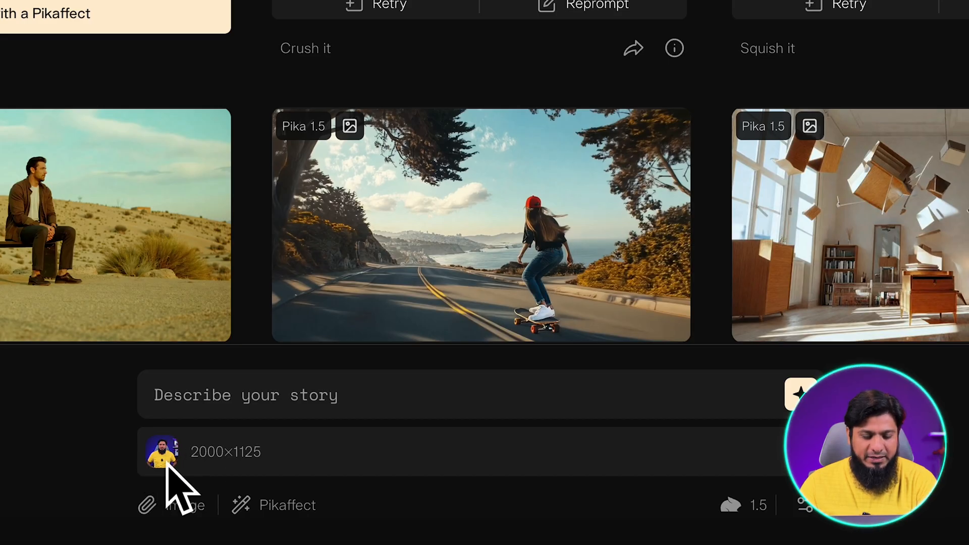
Step: Browse the Pikaffect options, choose Cake-ify it for the attached image, and generate the video
click(278, 506)
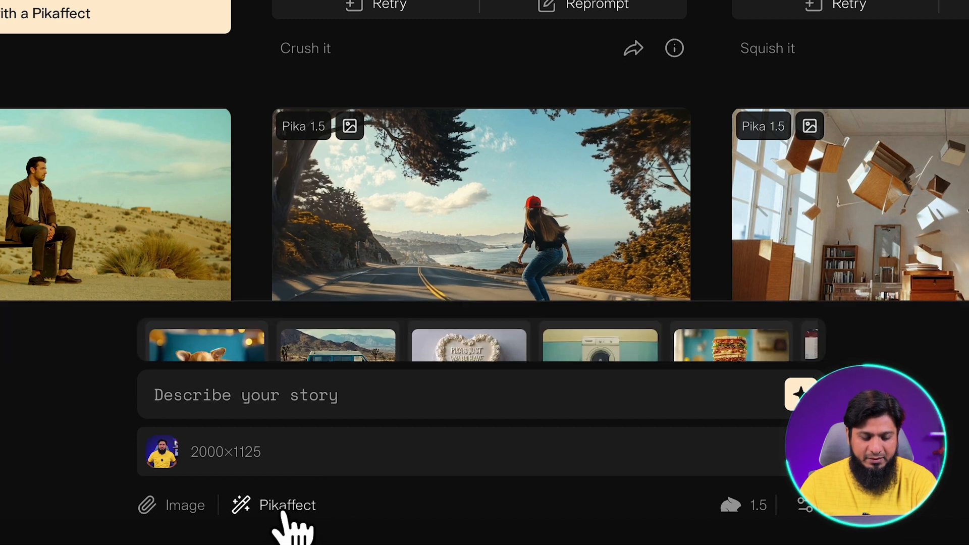
drag(220, 353, 189, 350)
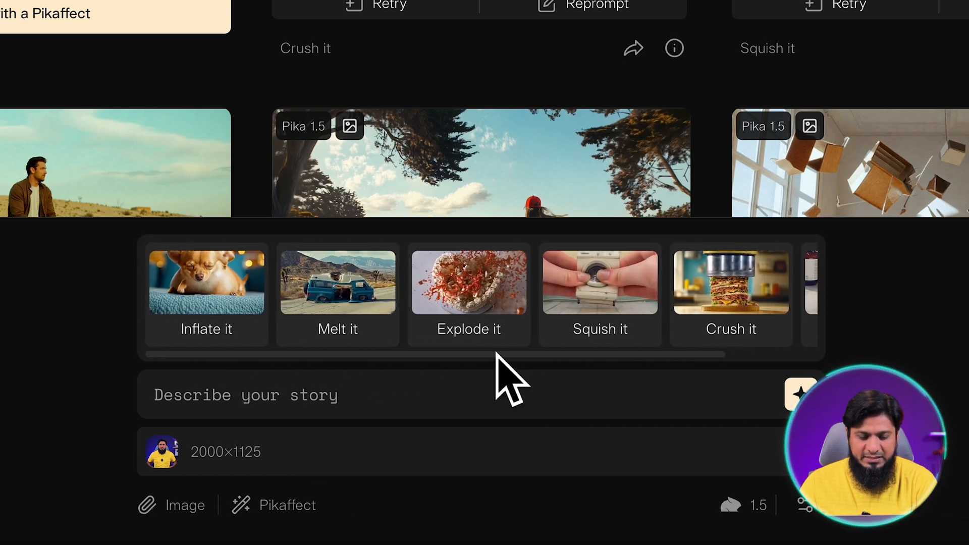
drag(466, 354, 536, 354)
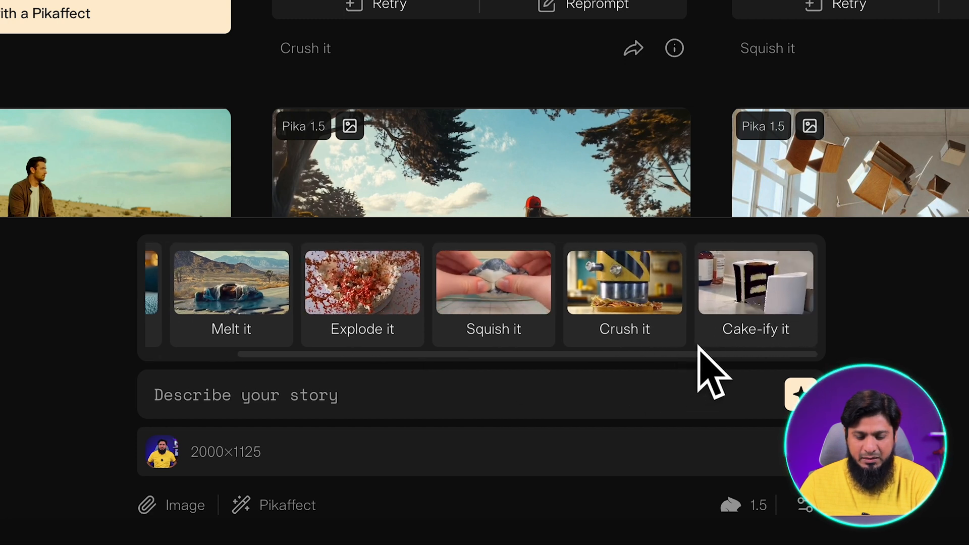
click(749, 306)
click(802, 395)
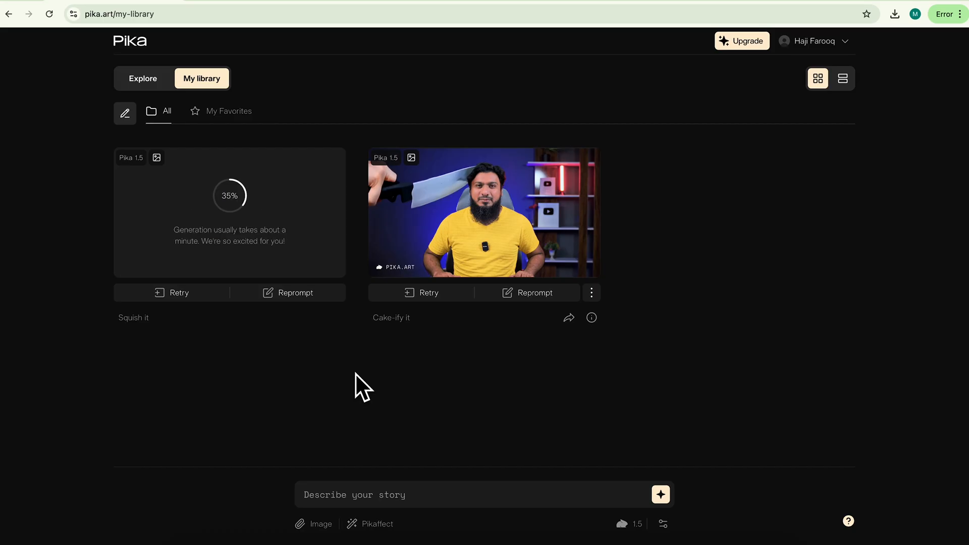
Step: Download the Squish it video from the library and open the downloaded file
mouse_move(170, 213)
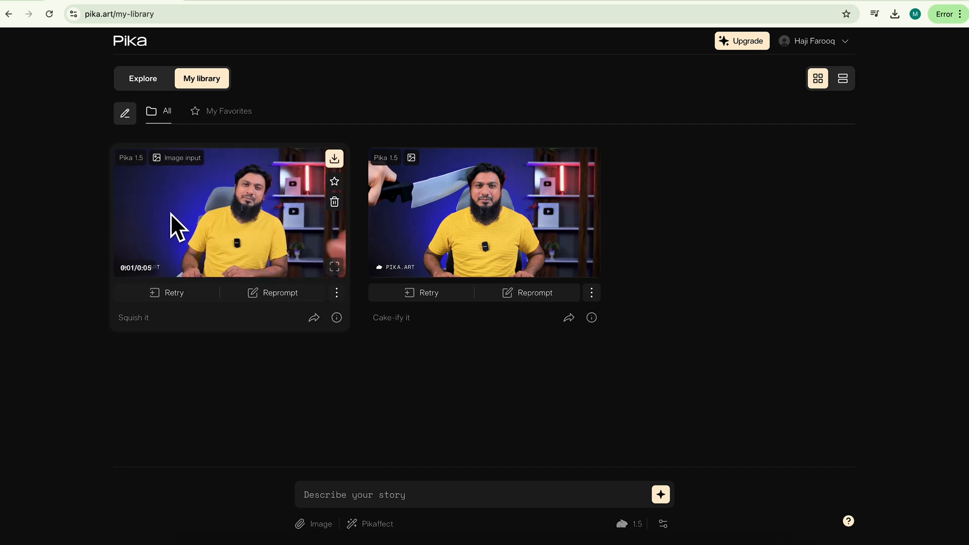
click(334, 159)
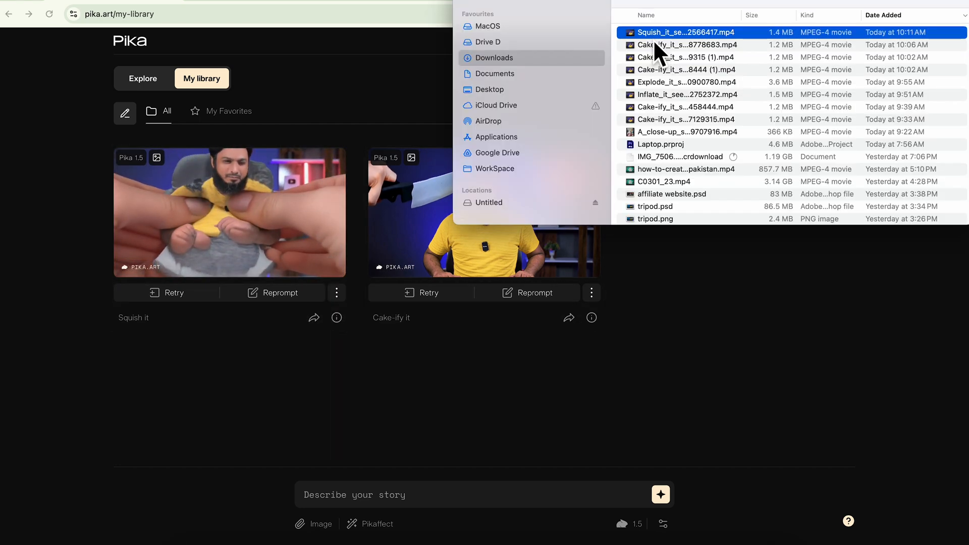
double_click(656, 38)
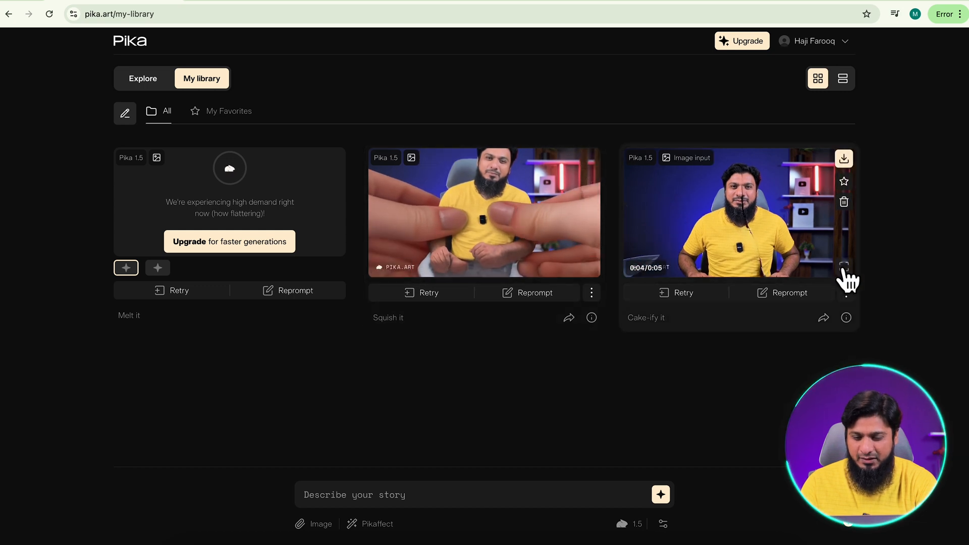
Step: Preview the generated effect video in the enlarged view, close it, and download the Cake-ify it video
click(842, 267)
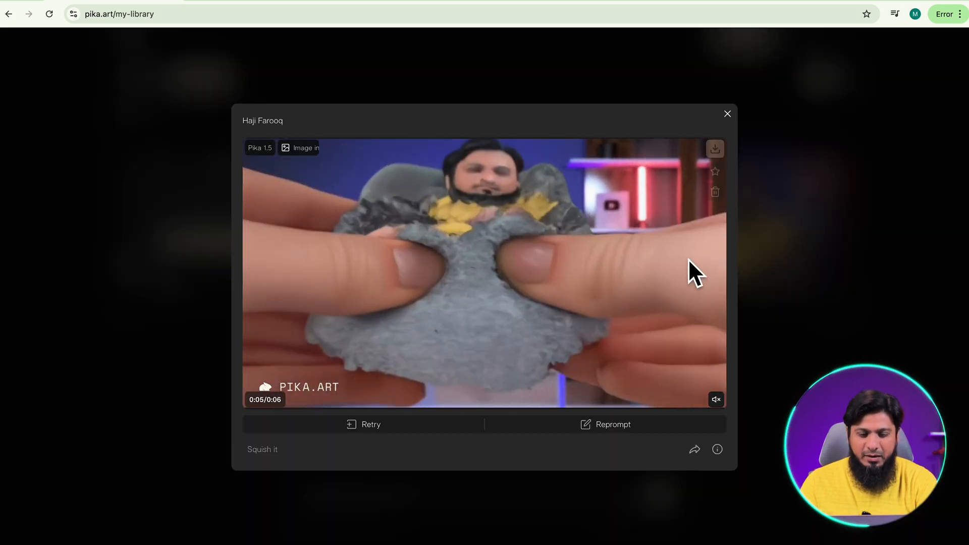
click(728, 115)
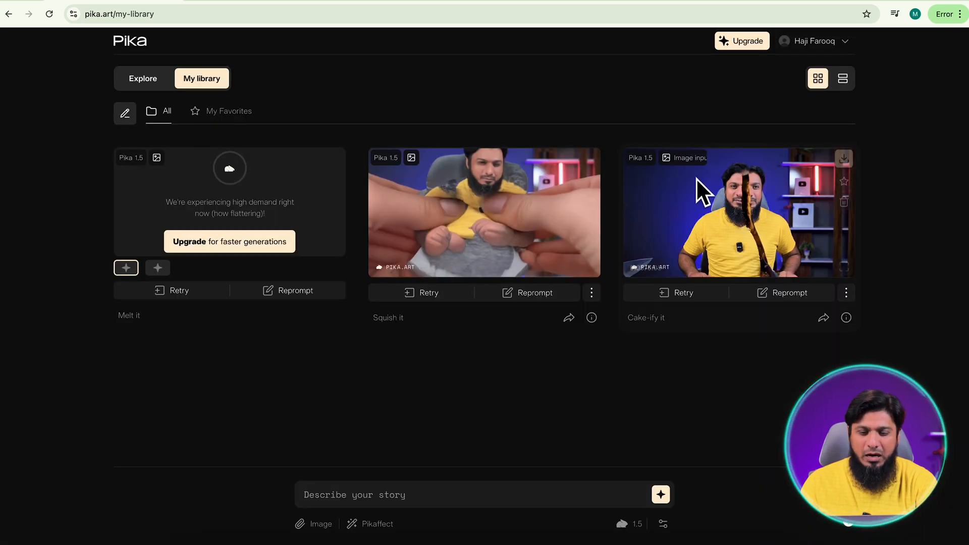
click(842, 159)
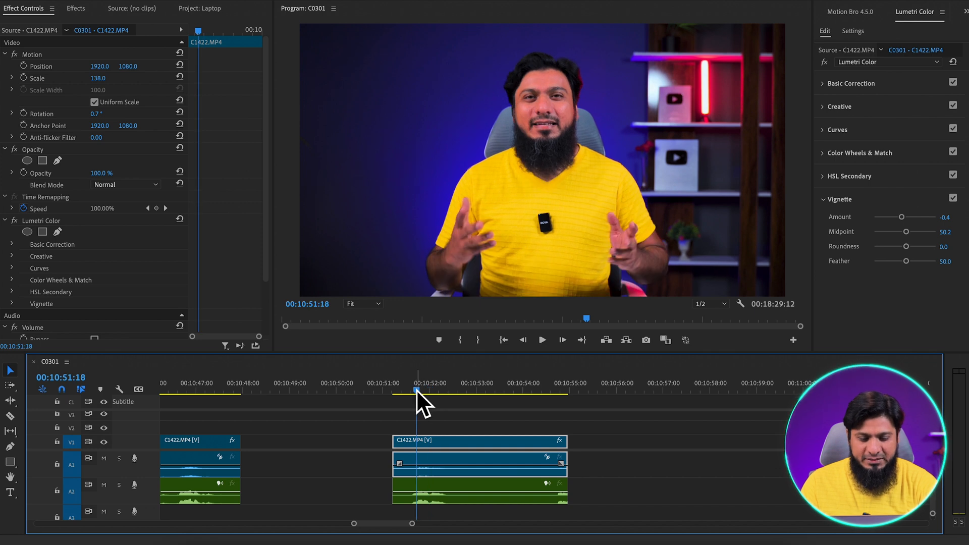
Step: In Premiere Pro, split the C1422.MP4 clip at 00:10:52:13 and delete the part after the cut
drag(416, 389, 453, 394)
key(c)
click(461, 443)
key(v)
drag(496, 424, 484, 500)
key(Delete)
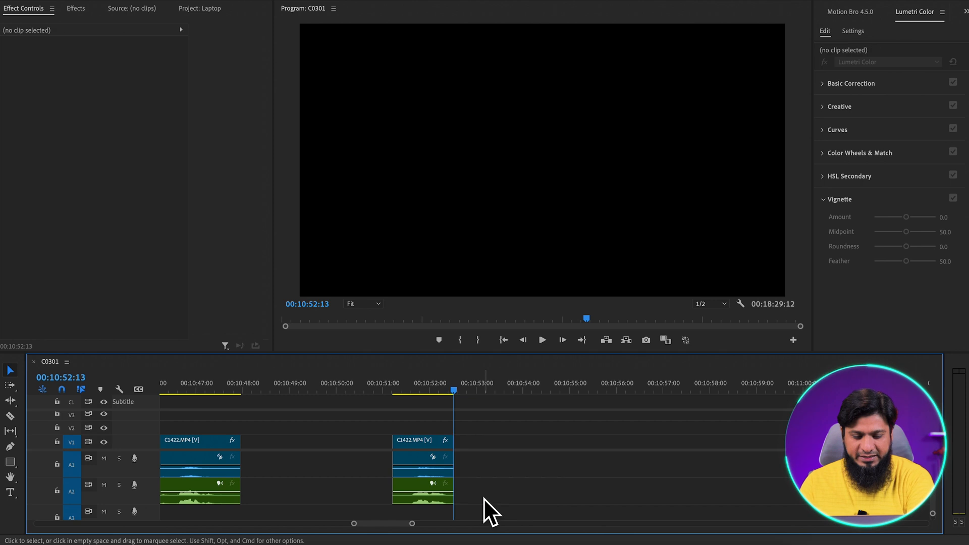
Step: Place the newest Cake-ify it video from Downloads on V1 directly after the trimmed clip and play the transition
click(189, 539)
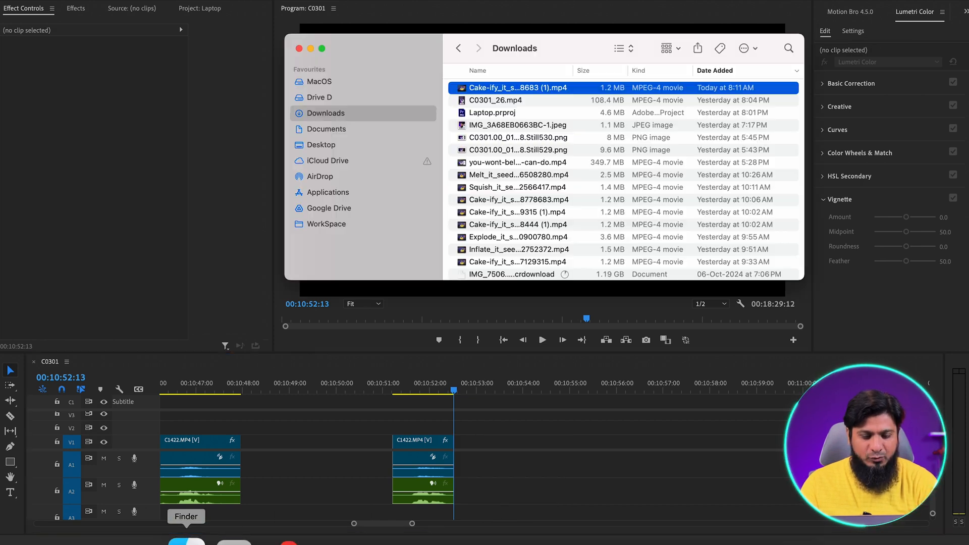
drag(513, 95, 396, 449)
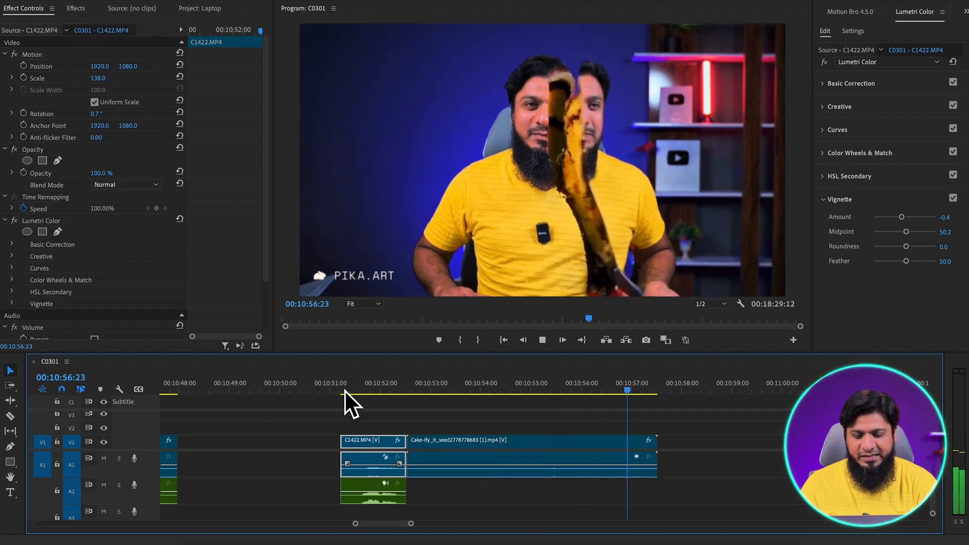
key(space)
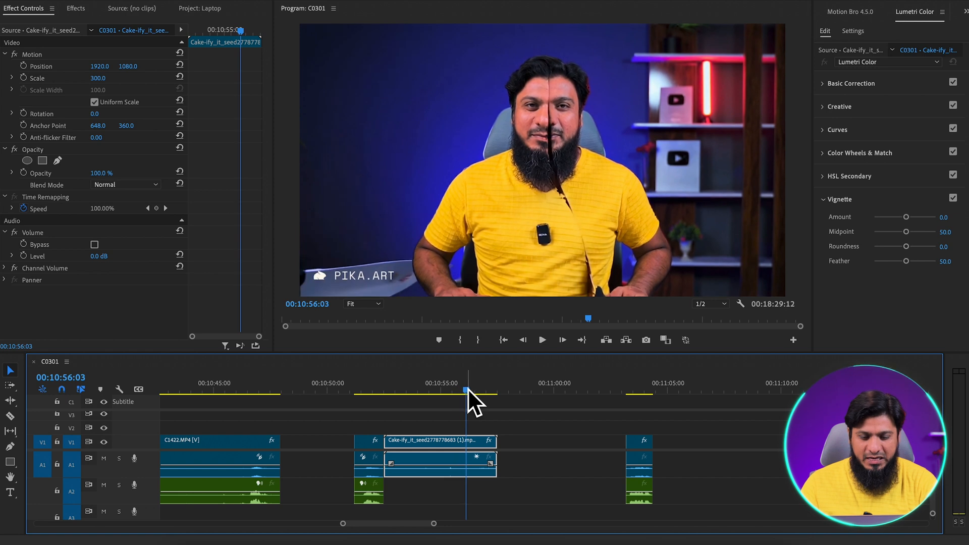
Step: Place the Melt it video from Downloads on V1 directly after the C1422.MP4 segment near 00:11:12
scroll(546, 391, down, 3)
drag(502, 386, 715, 412)
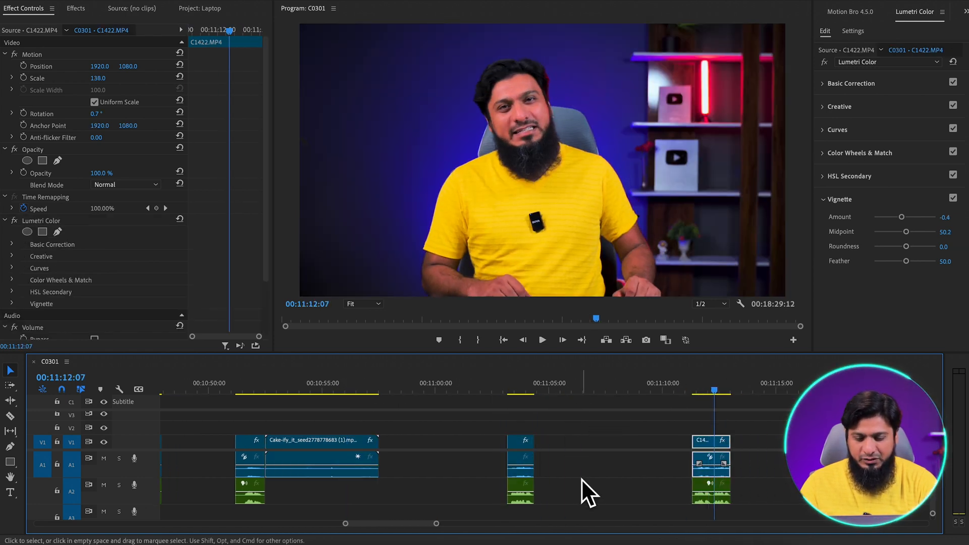
key(super+Tab)
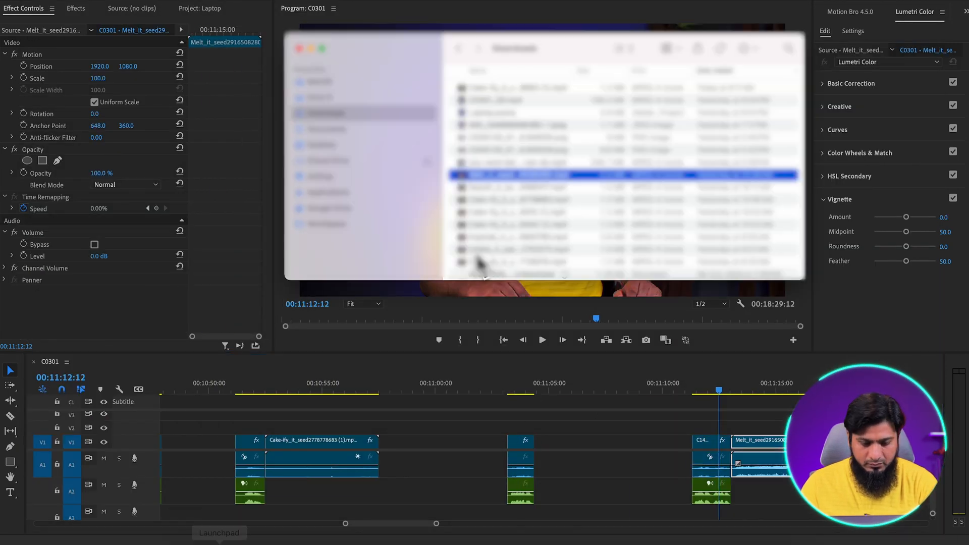
Step: Play through the assembled timeline to review the transitions between the talking segments and the effect videos
key(space)
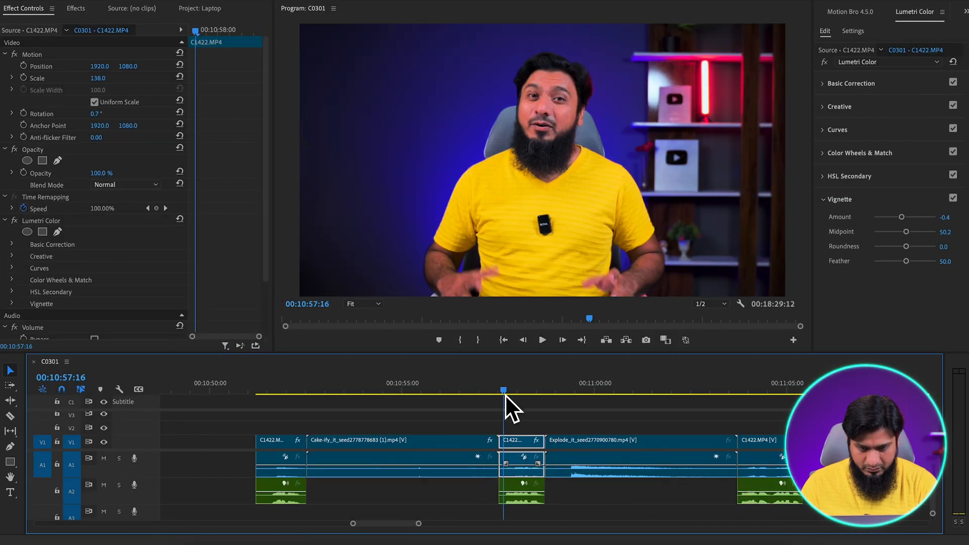
drag(505, 394, 656, 390)
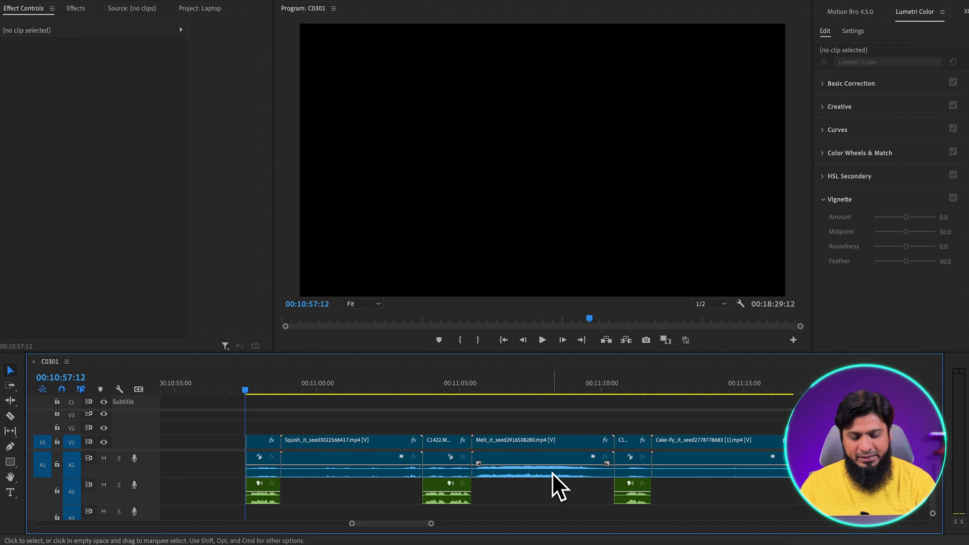
key(space)
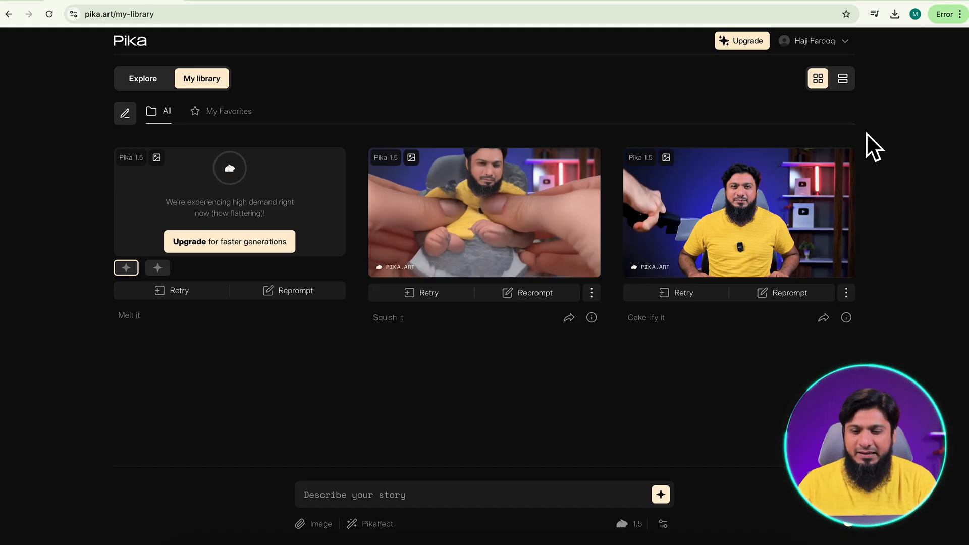
Step: Switch back to the Pika library in the browser and open the account menu to check the plan and credits
click(845, 41)
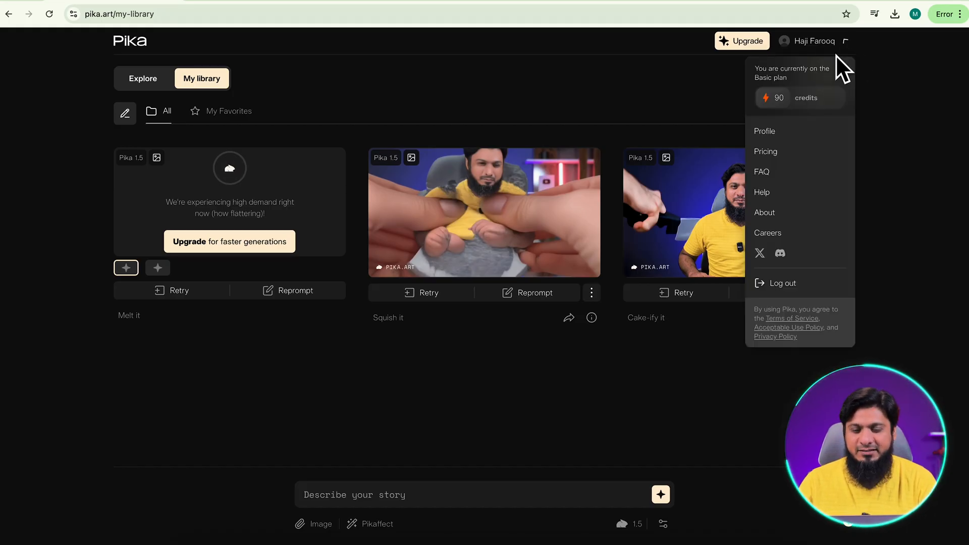